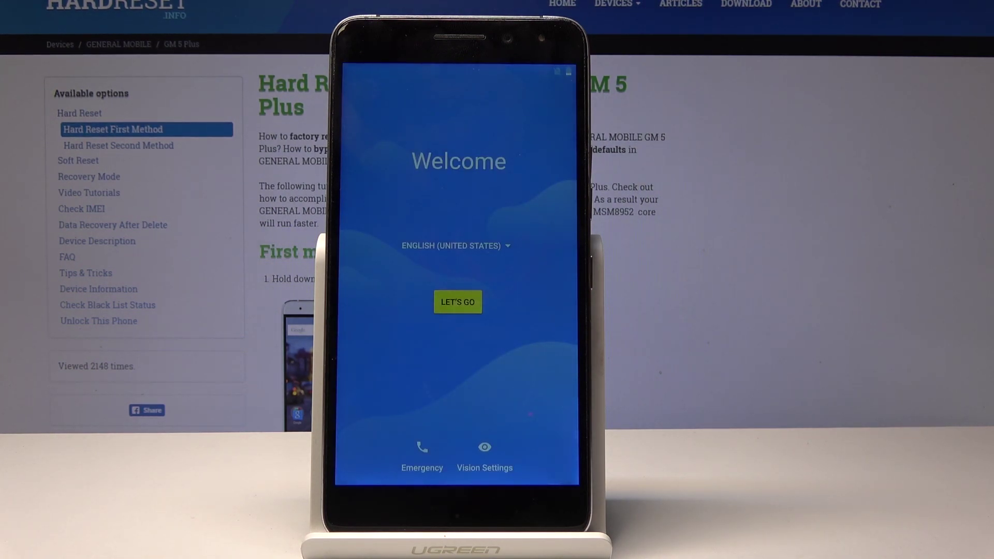
# Start phone setup with LET'S GO on the Android Welcome screen
pyautogui.click(457, 303)
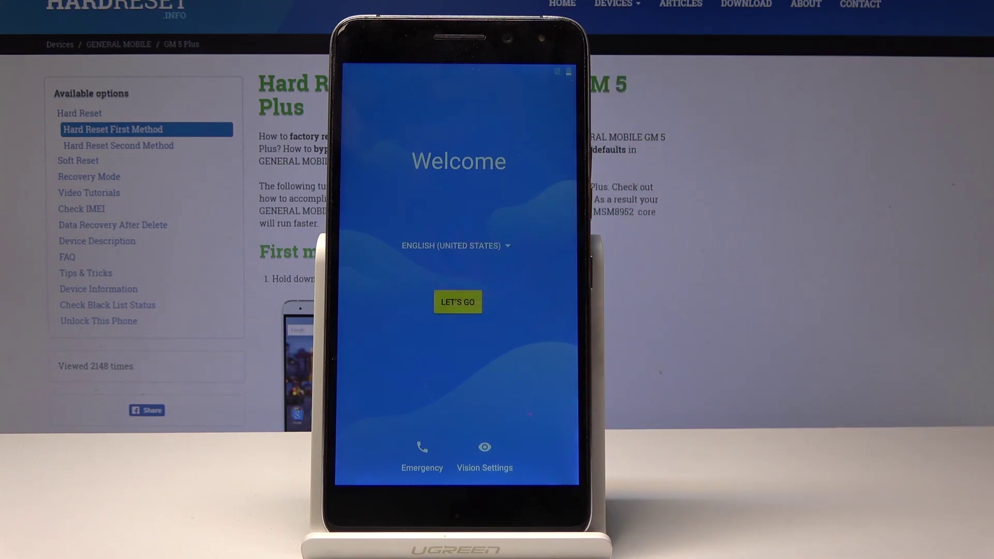